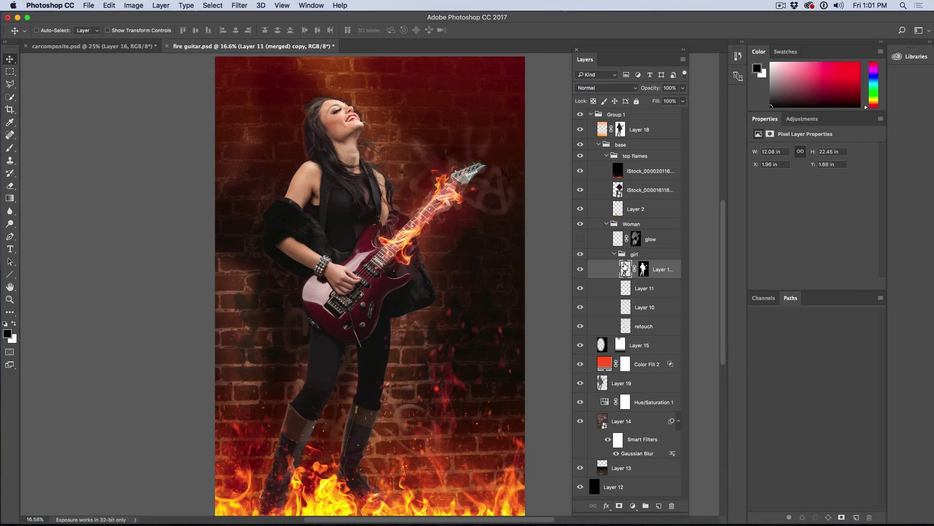
Toggle the girl layer's visibility to compare, then add a Curves adjustment layer
click(581, 269)
click(580, 269)
click(633, 506)
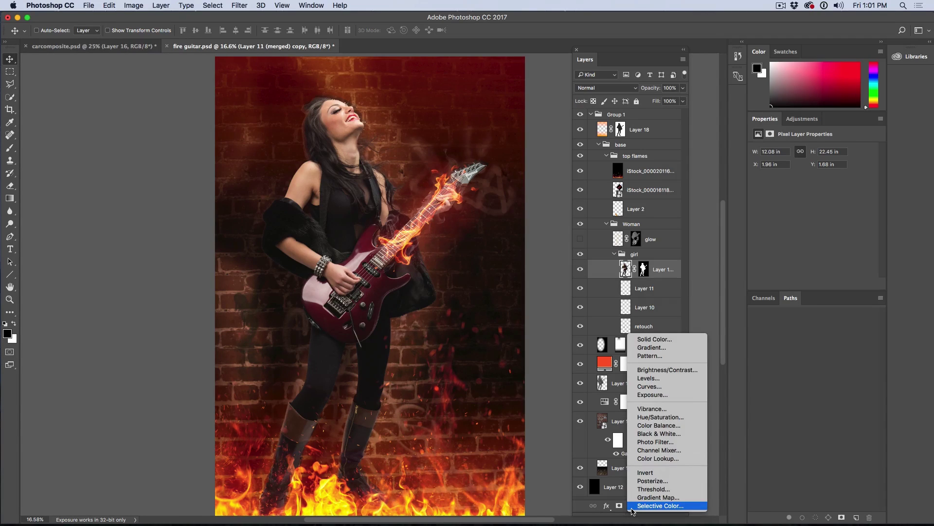
click(647, 386)
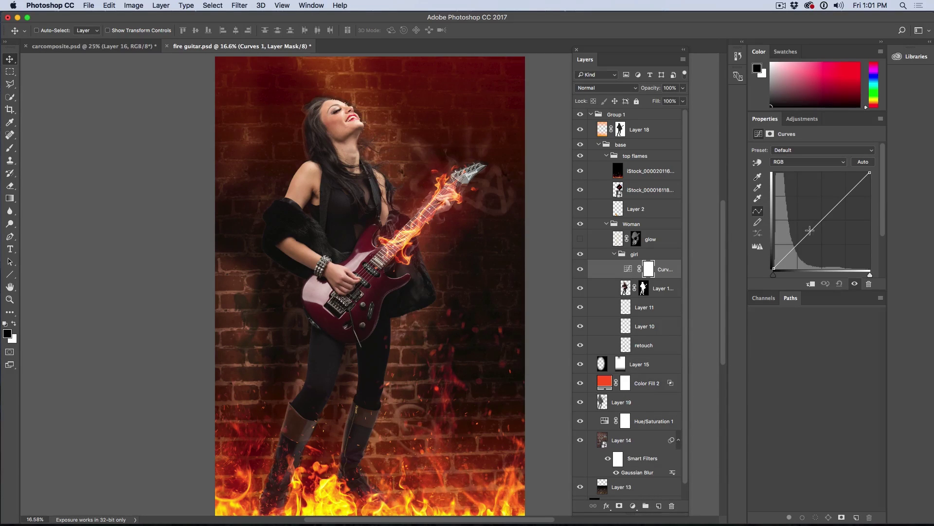
Shape the curve into a steep S with much darker shadows and brighter highlights
drag(809, 231, 810, 241)
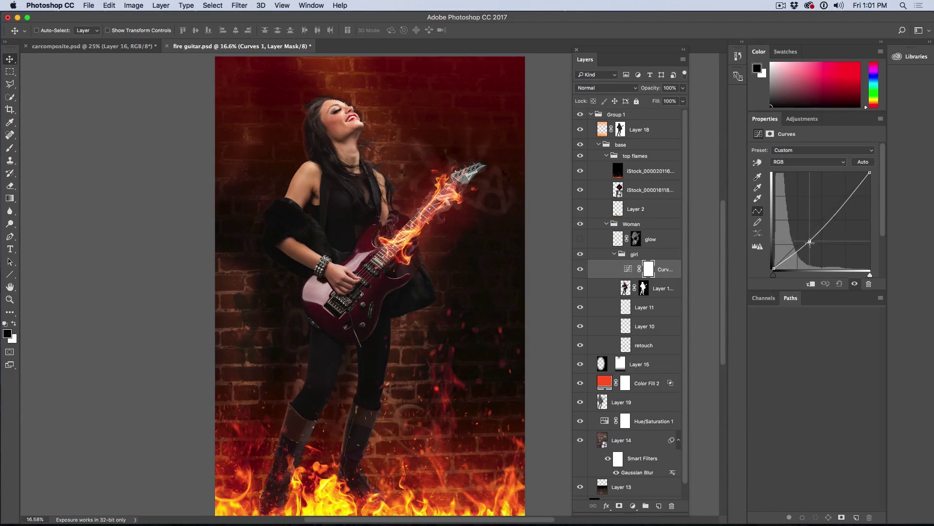
drag(849, 199, 853, 184)
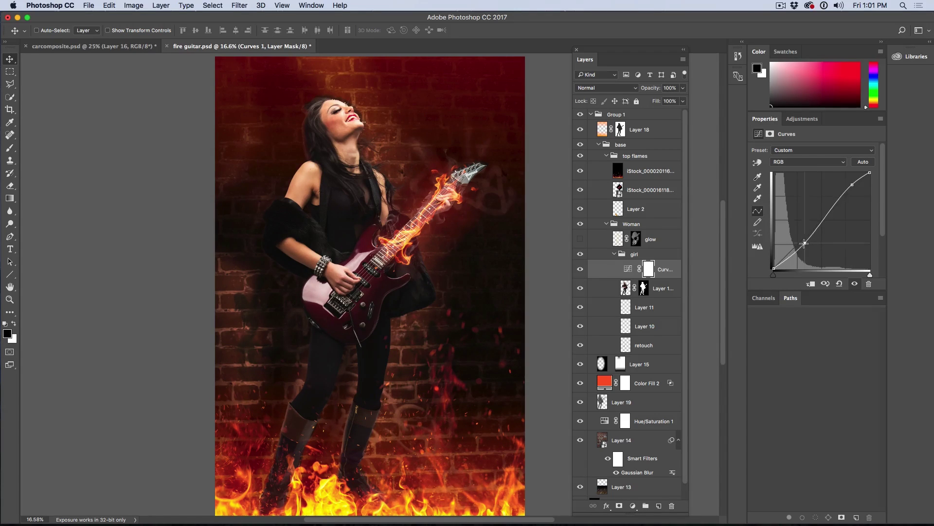
drag(805, 243, 804, 248)
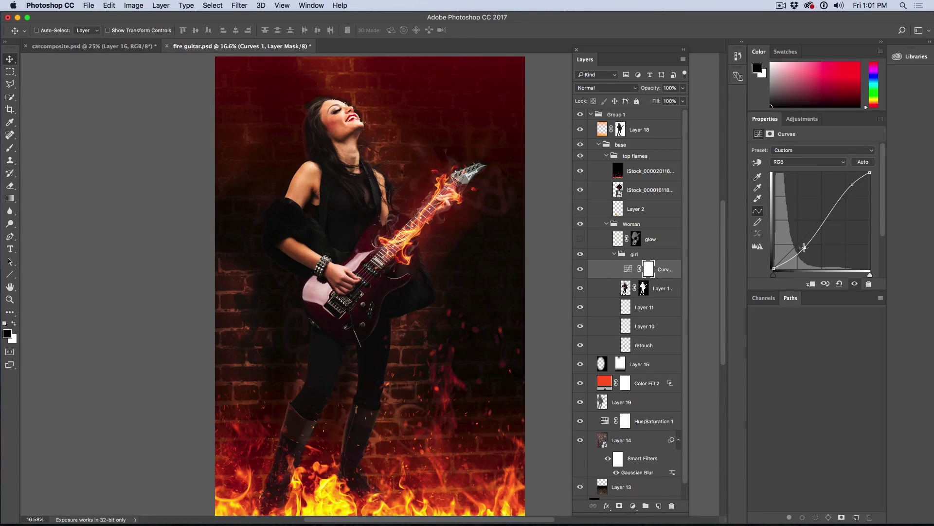
drag(851, 186, 854, 207)
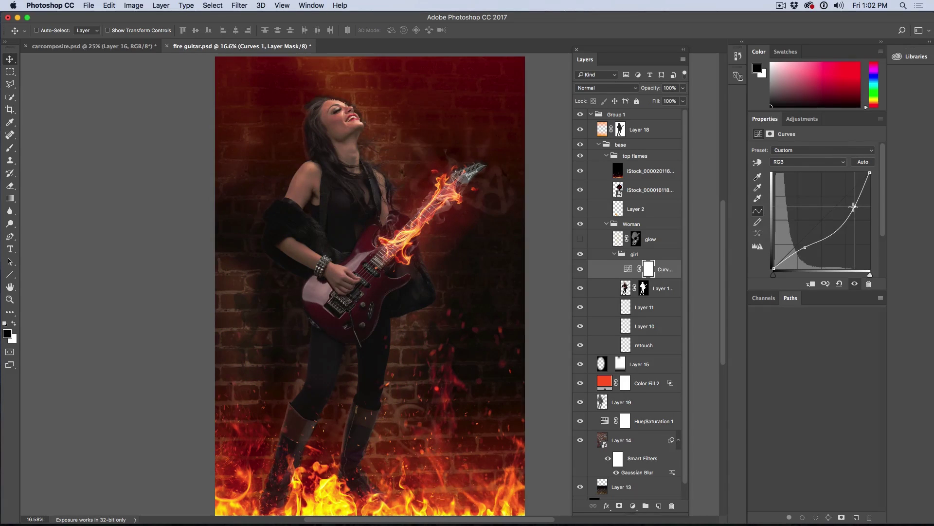
drag(855, 207, 837, 181)
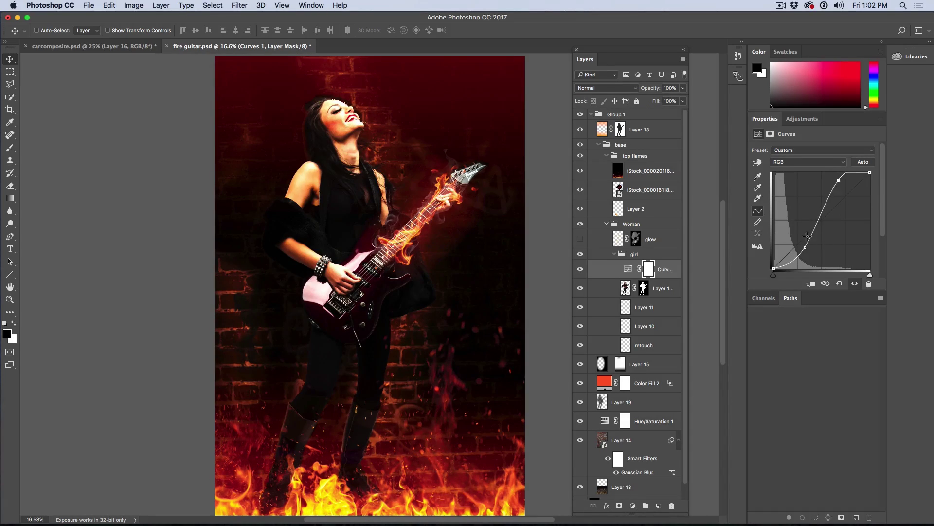
mouse_move(806, 244)
mouse_down()
mouse_move(807, 255)
mouse_move(794, 226)
mouse_up()
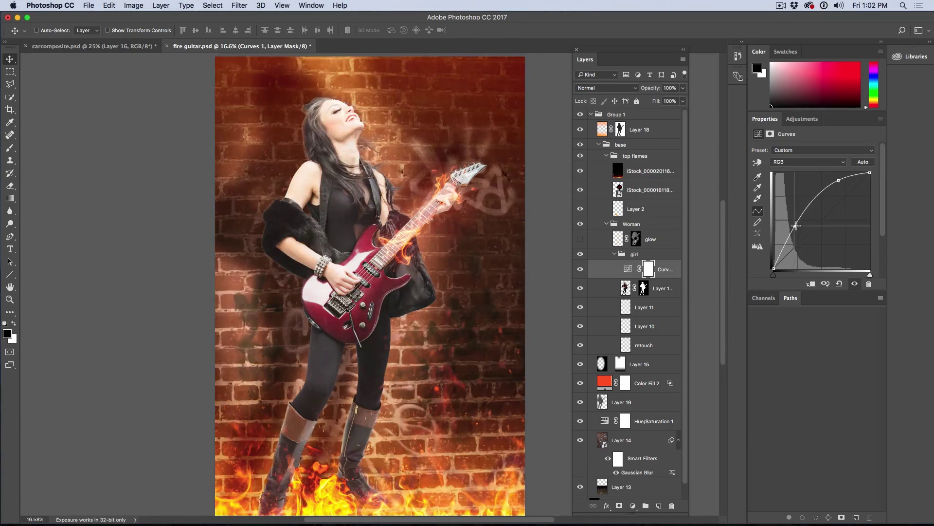
drag(794, 226, 805, 243)
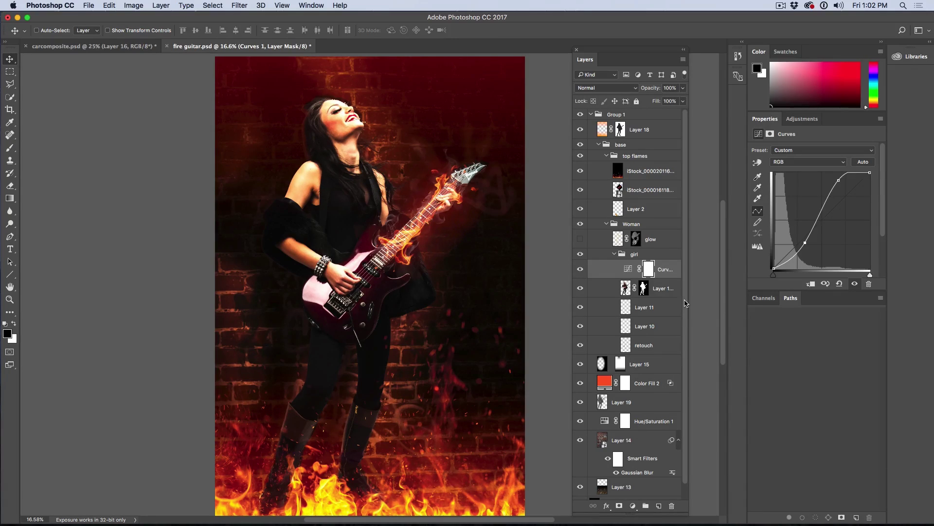
scroll(685, 303, down, 1)
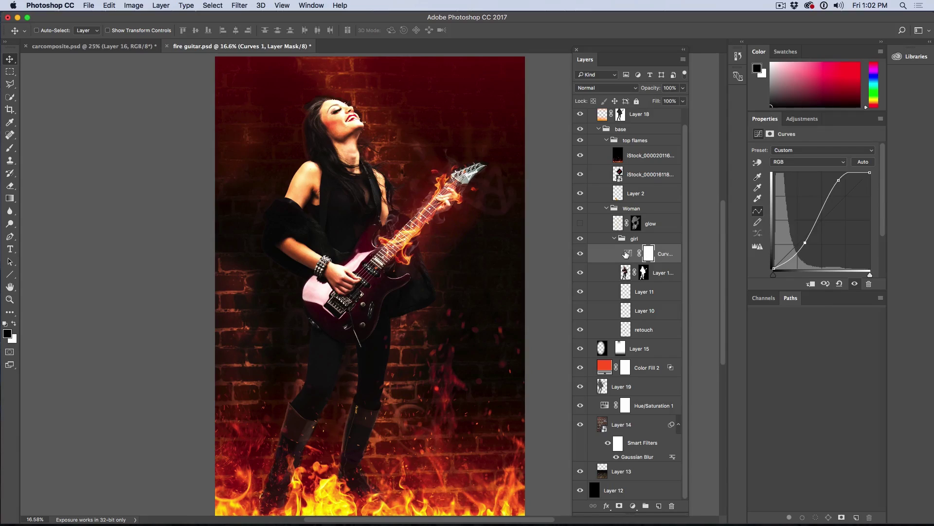
Lower the top curve point slightly, clip Curves to the girl layer, and darken the lower point
click(627, 254)
drag(840, 180, 839, 187)
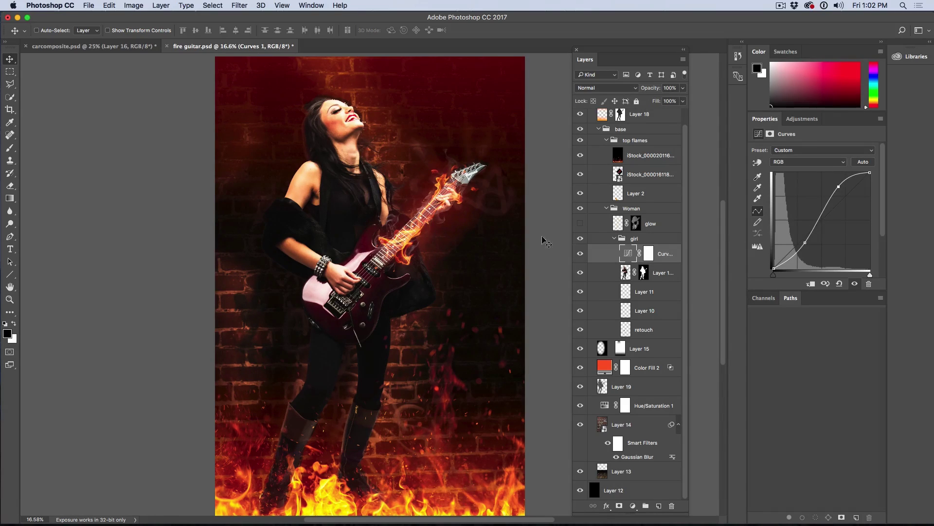
click(811, 285)
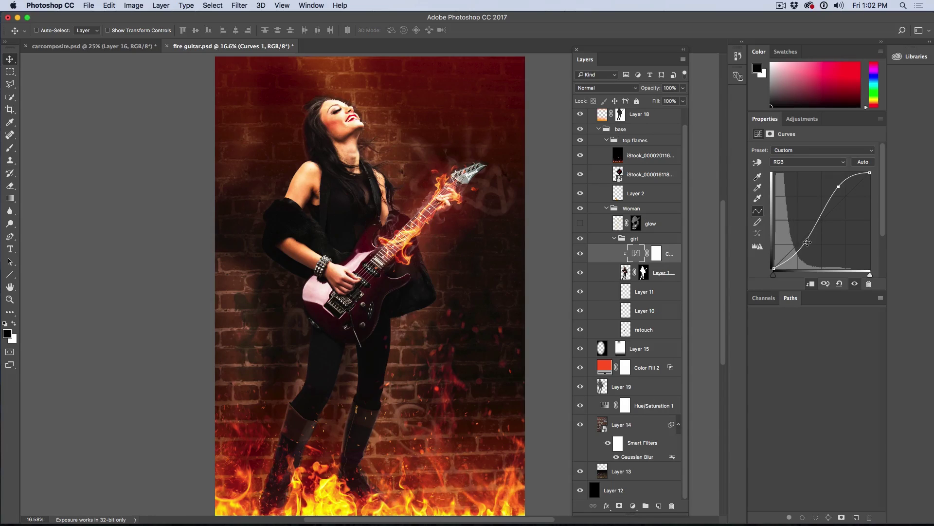
mouse_move(805, 242)
mouse_down()
mouse_move(812, 250)
mouse_move(804, 249)
mouse_up()
Re-clip Curves to the girl and raise the Red channel curve to warm her tones
alt+click(611, 260)
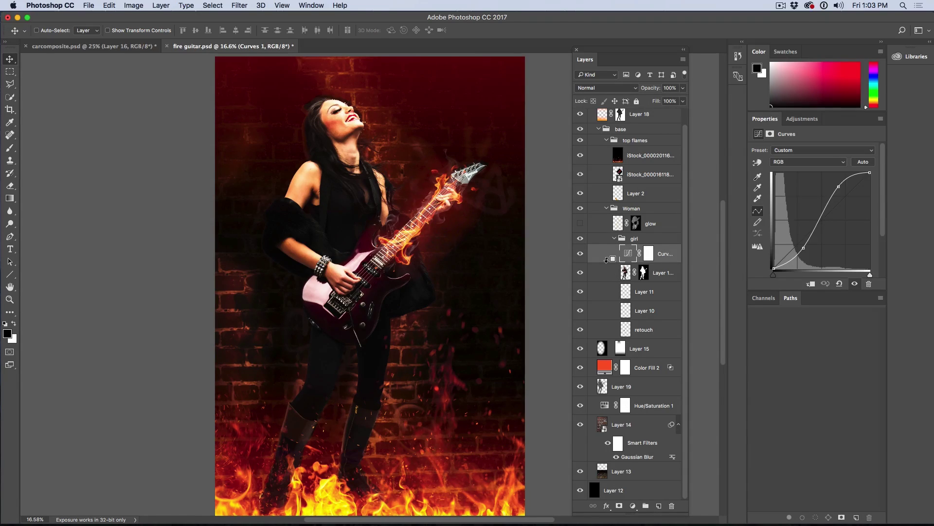
alt+click(611, 263)
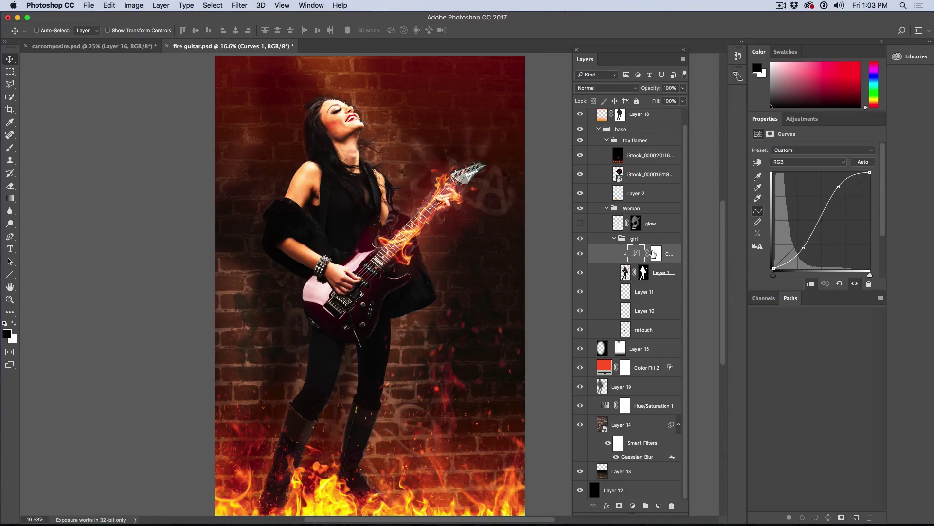
click(791, 162)
click(788, 169)
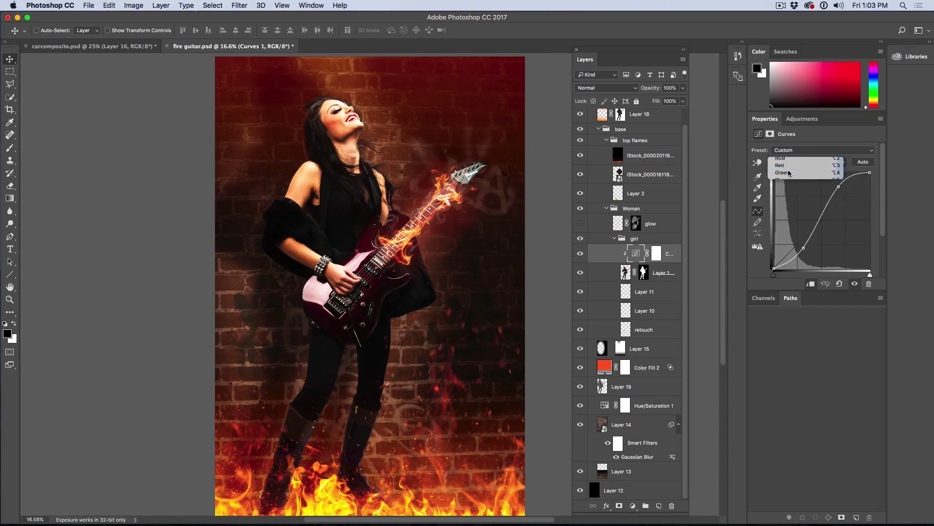
drag(837, 210, 848, 192)
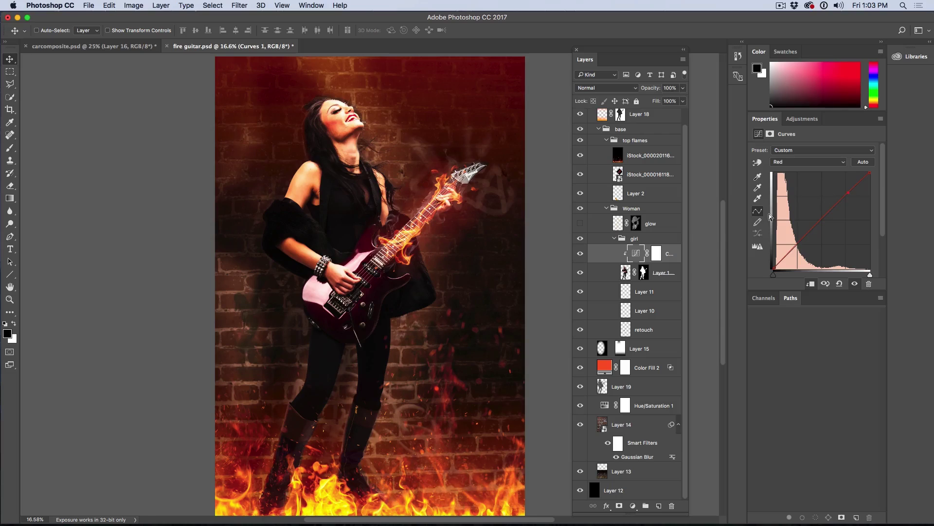
Try deleting Curves 1 and rearranging the girl layers, undoing each change
click(635, 252)
key(Delete)
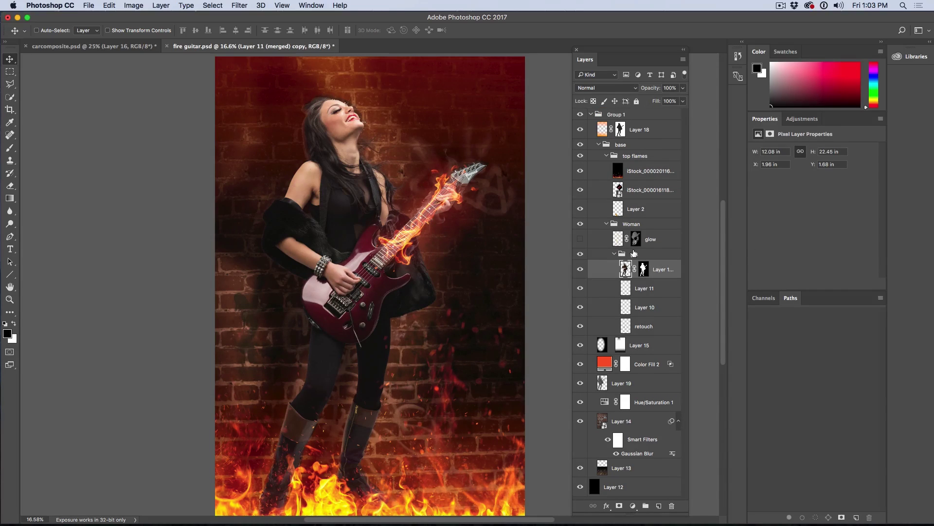
key(super+z)
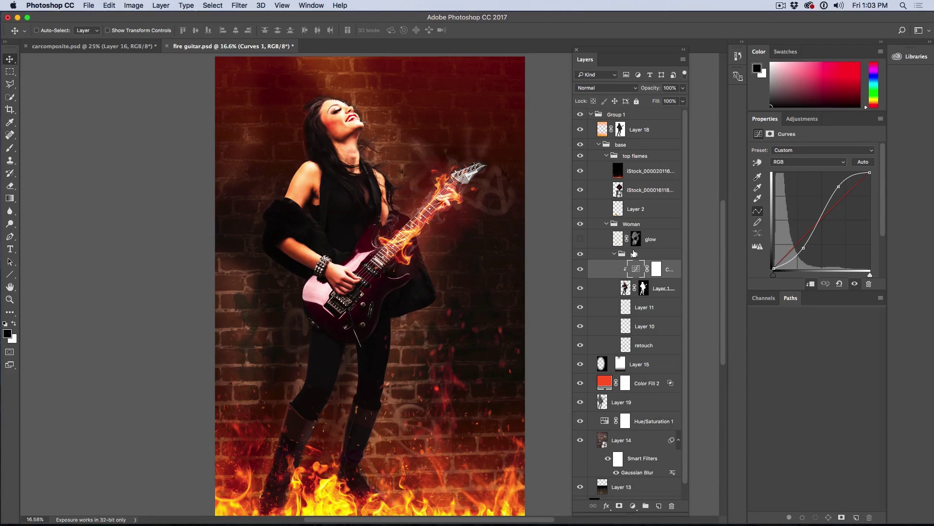
click(629, 288)
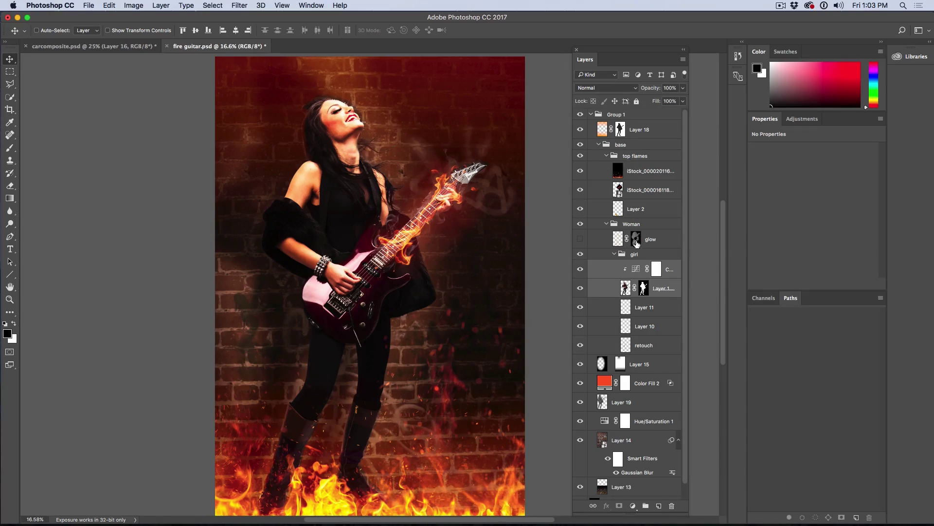
drag(630, 290, 635, 175)
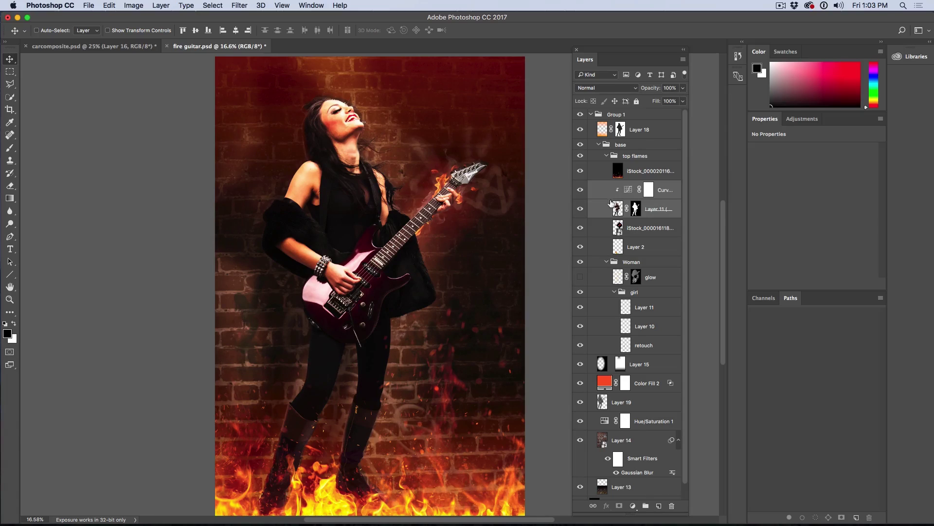
drag(611, 206, 603, 294)
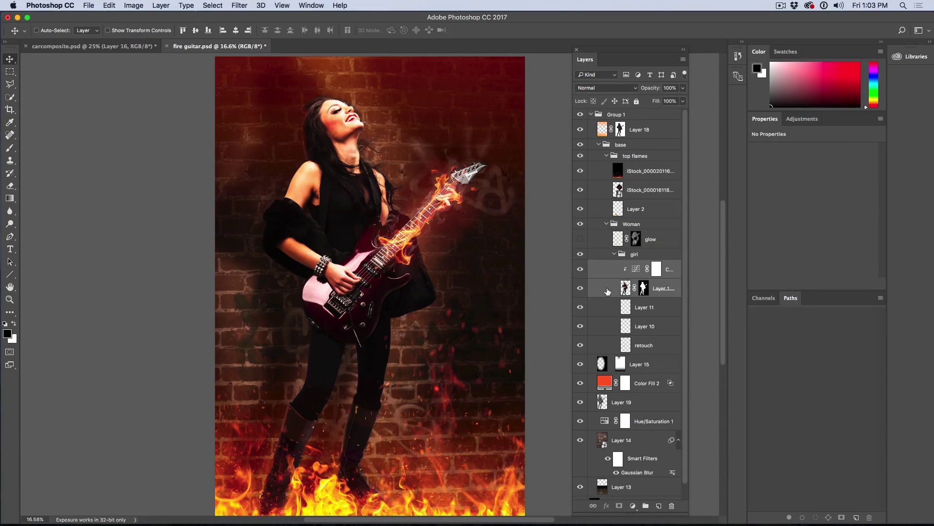
drag(608, 290, 608, 219)
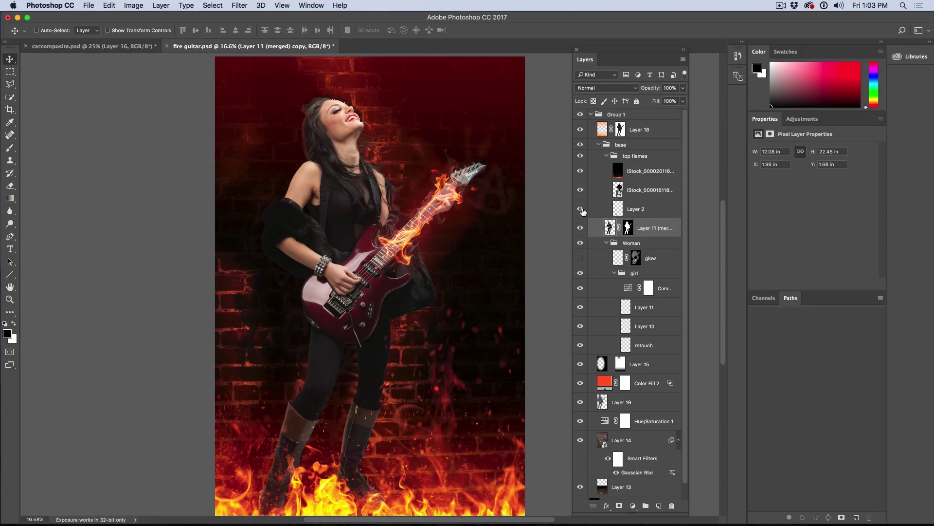
key(super+z)
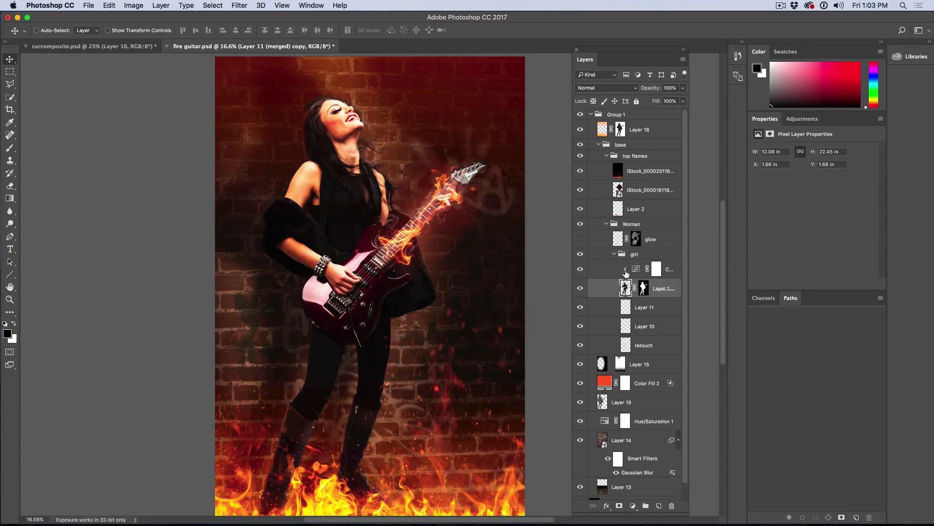
Select only the Curves 1 layer and delete it
shift+click(654, 272)
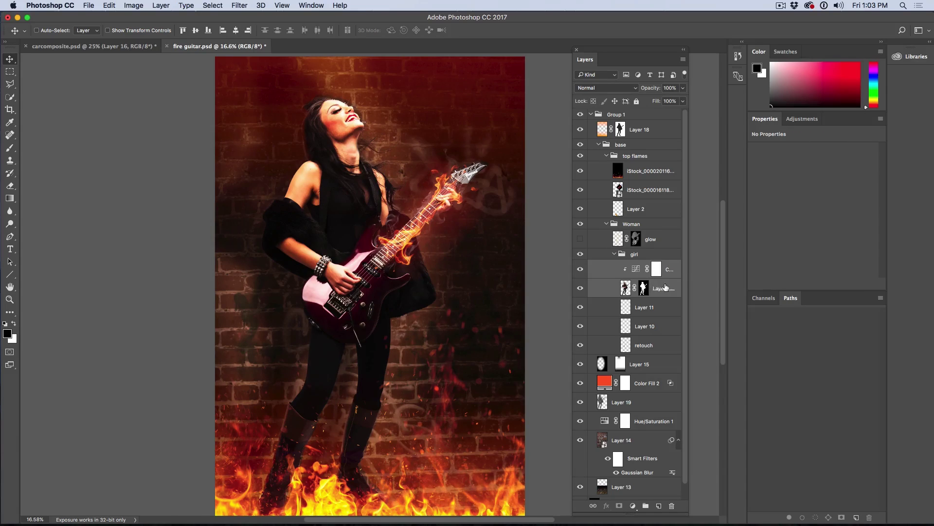
click(629, 269)
key(BackSpace)
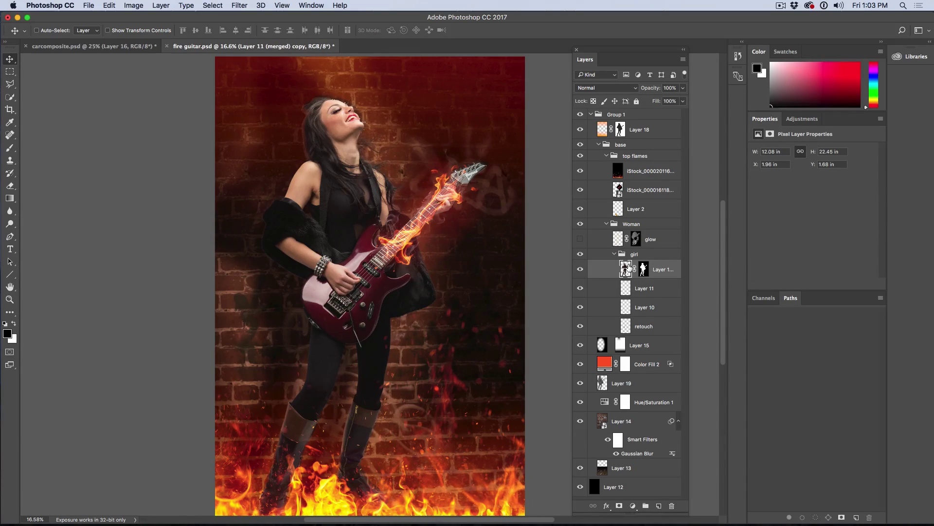
Convert Layer 11 (merged) copy into an embedded smart object from its context menu
right_click(605, 269)
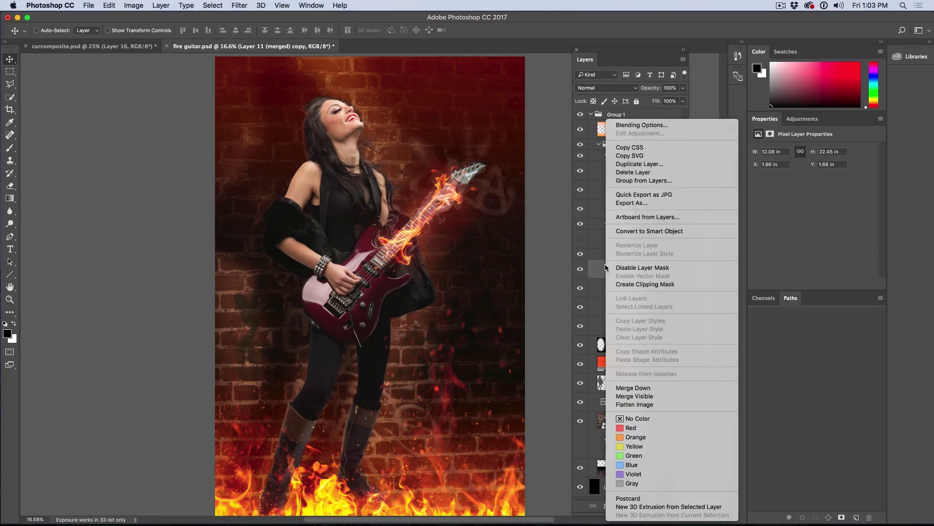
click(649, 231)
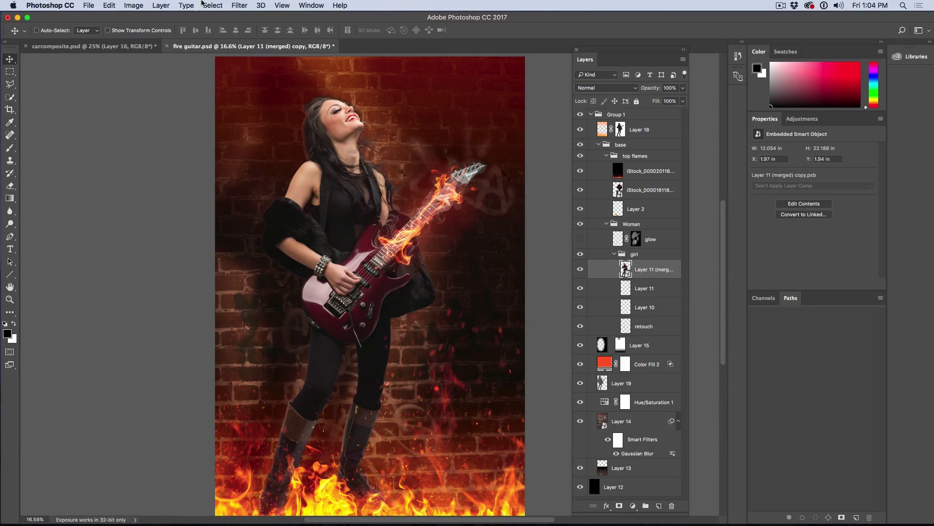
Open the Image menu for Layer 11 (merged) copy to reach Adjustments
click(134, 5)
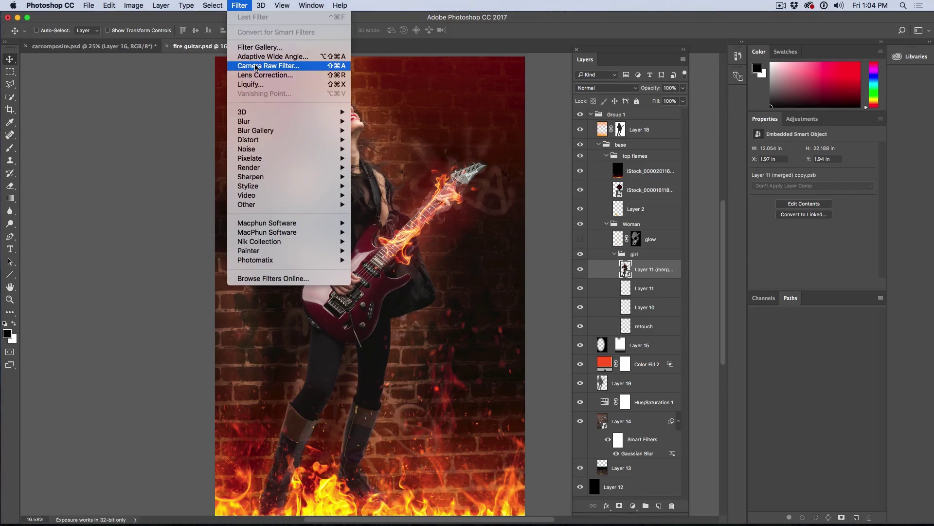
mouse_move(150, 32)
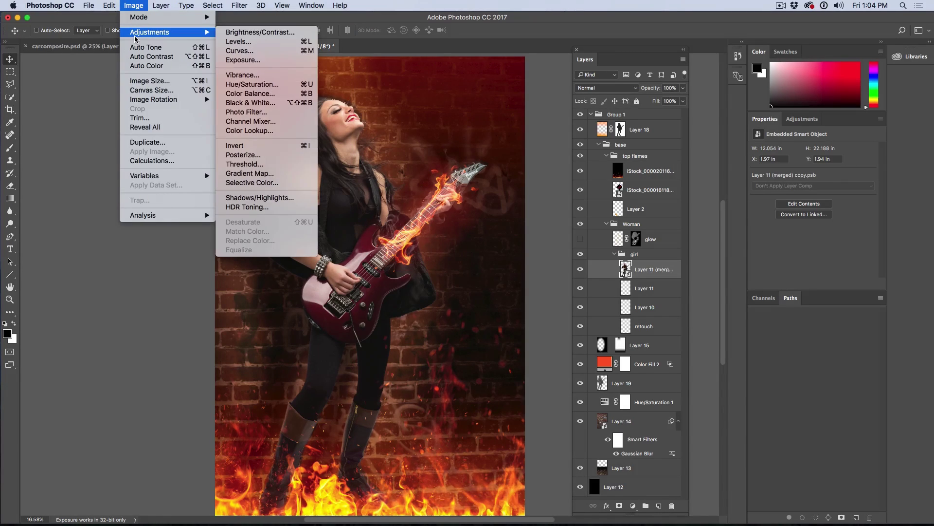
Open Curves and raise the RGB midtones to brighten the girl
click(239, 51)
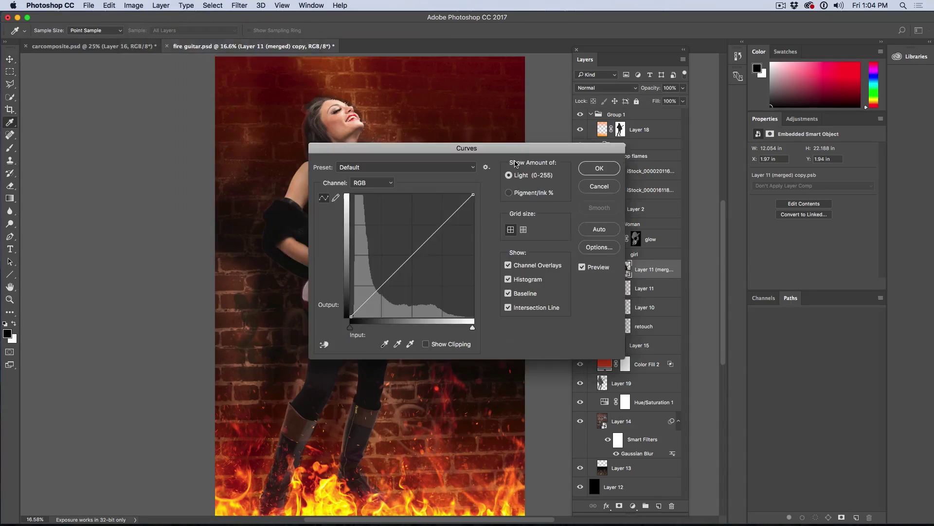
drag(526, 148, 684, 93)
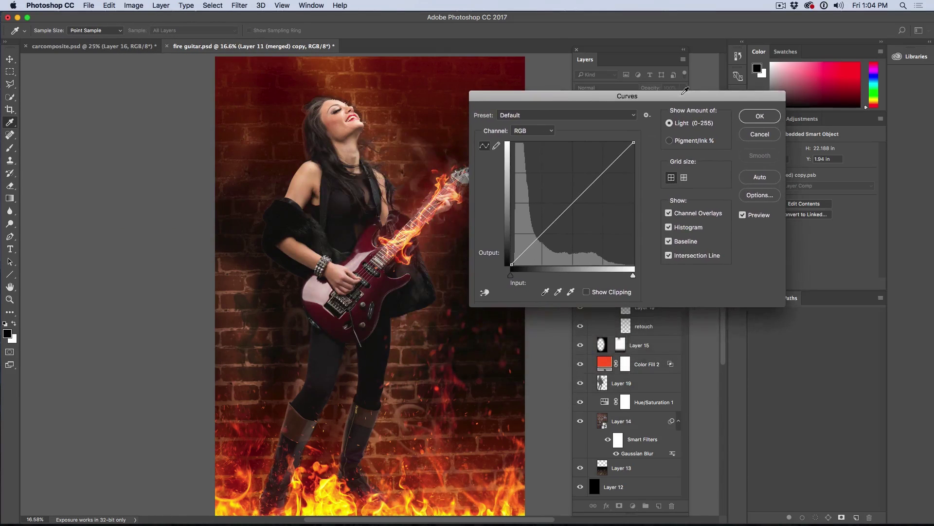
drag(556, 230, 555, 228)
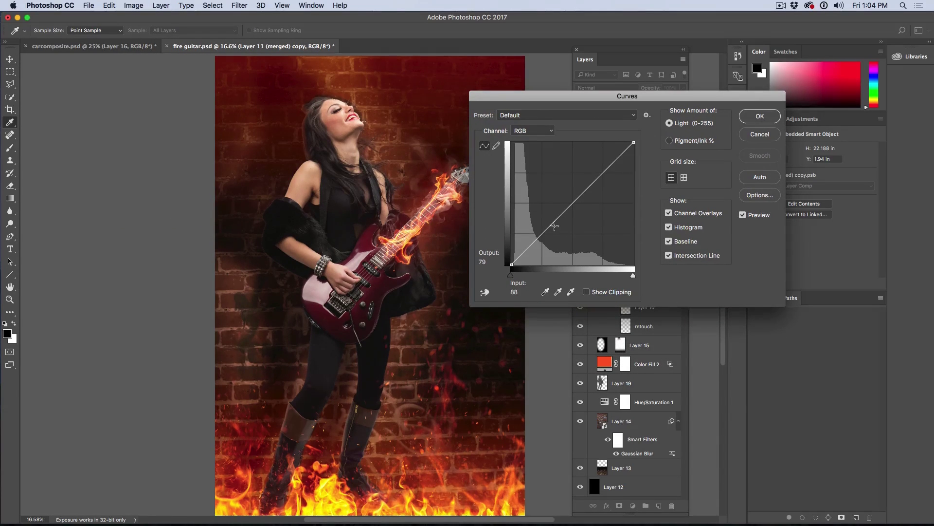
drag(589, 186, 589, 181)
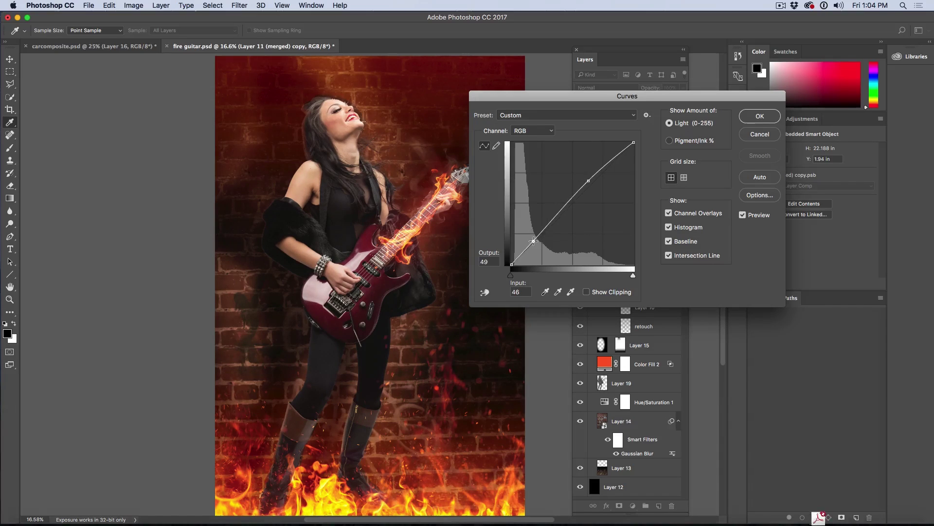
drag(533, 241, 533, 241)
Add small midtone points on the Green and Blue curves, lowering Blue midtones slightly
click(533, 131)
click(532, 154)
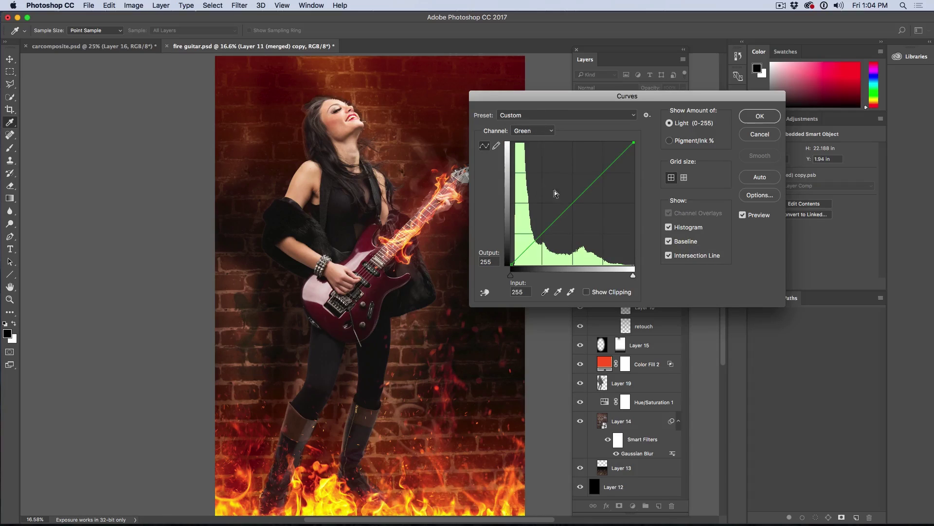
click(559, 218)
drag(558, 218, 559, 219)
click(533, 131)
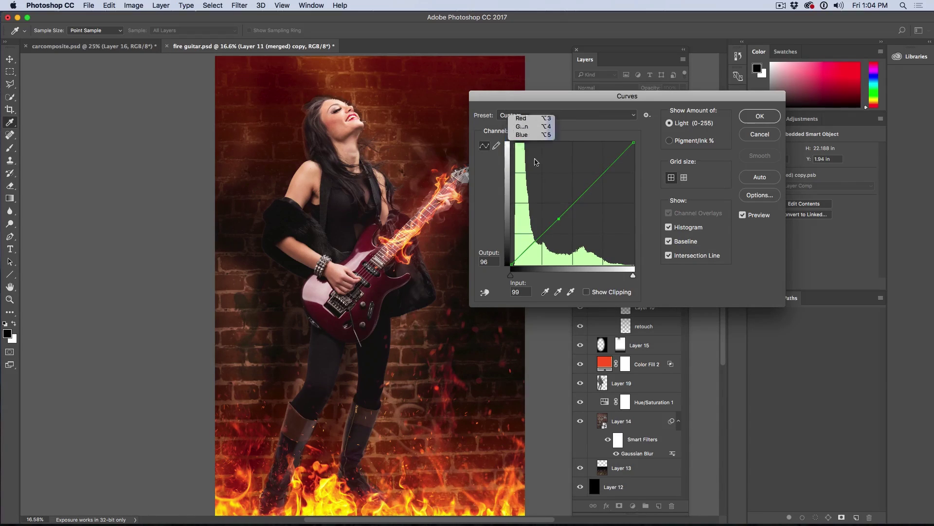
click(524, 134)
click(557, 218)
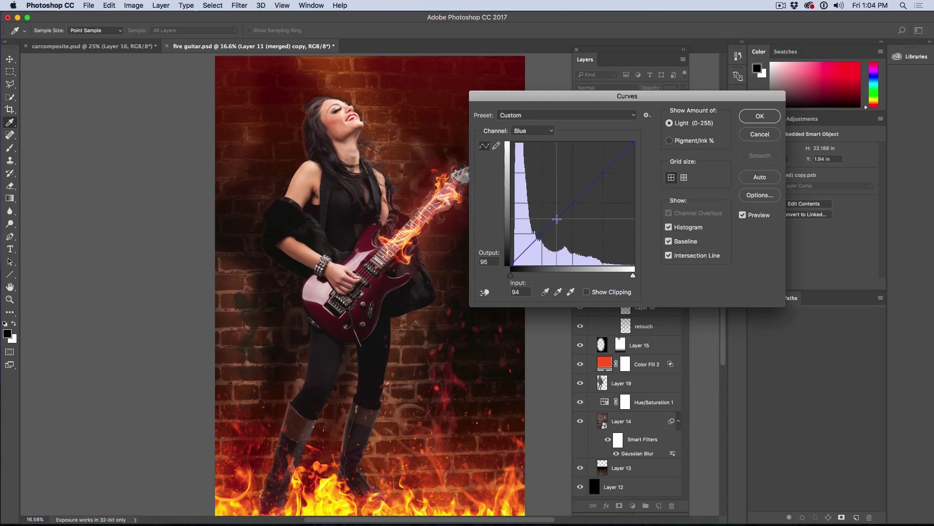
drag(558, 218, 558, 227)
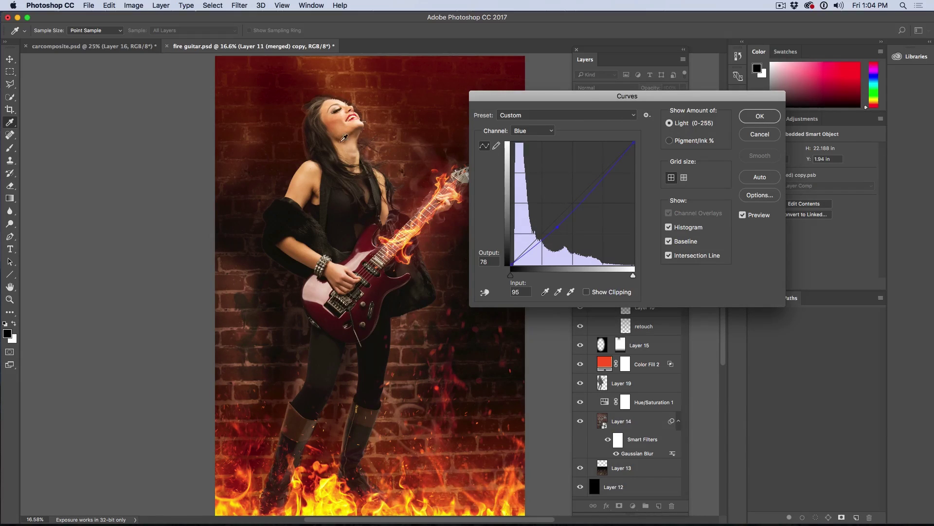
click(622, 163)
drag(621, 164, 617, 158)
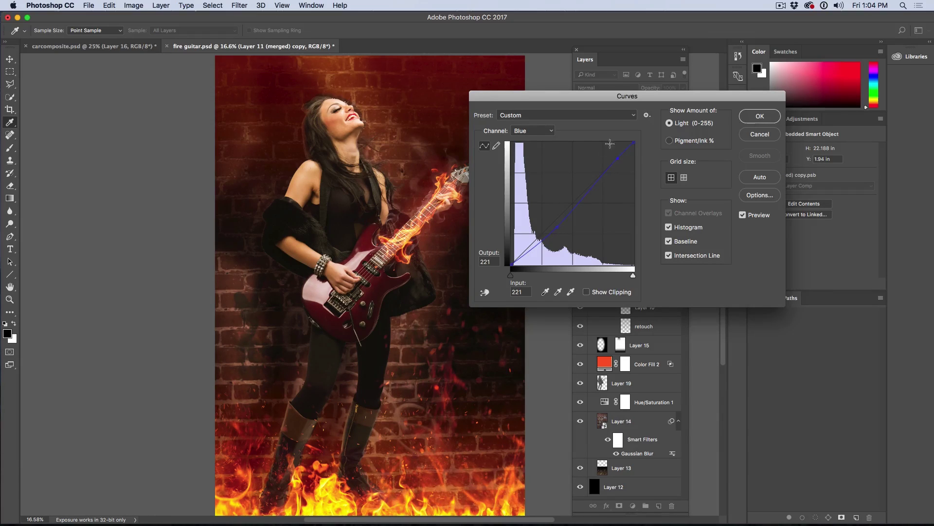
Ease the RGB midtone point down slightly and apply Curves as a smart filter
click(531, 131)
click(523, 107)
drag(588, 181, 588, 186)
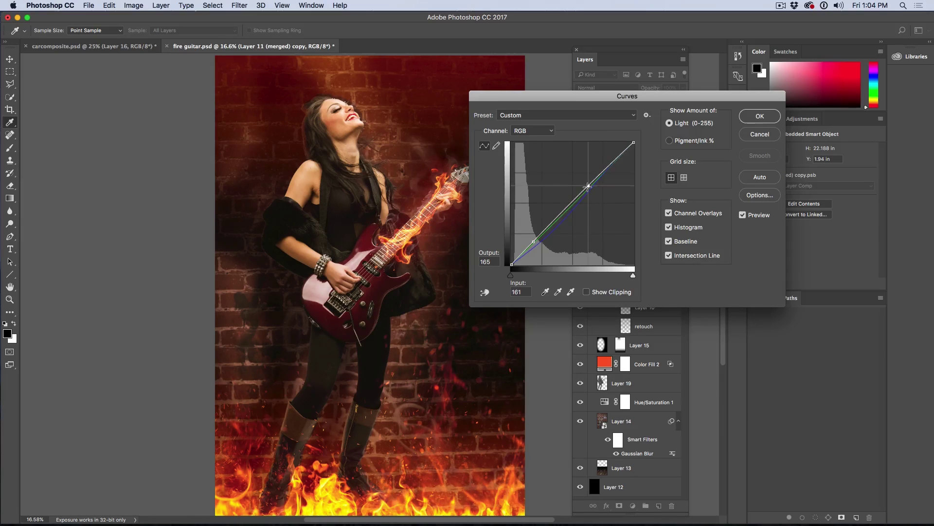
click(760, 118)
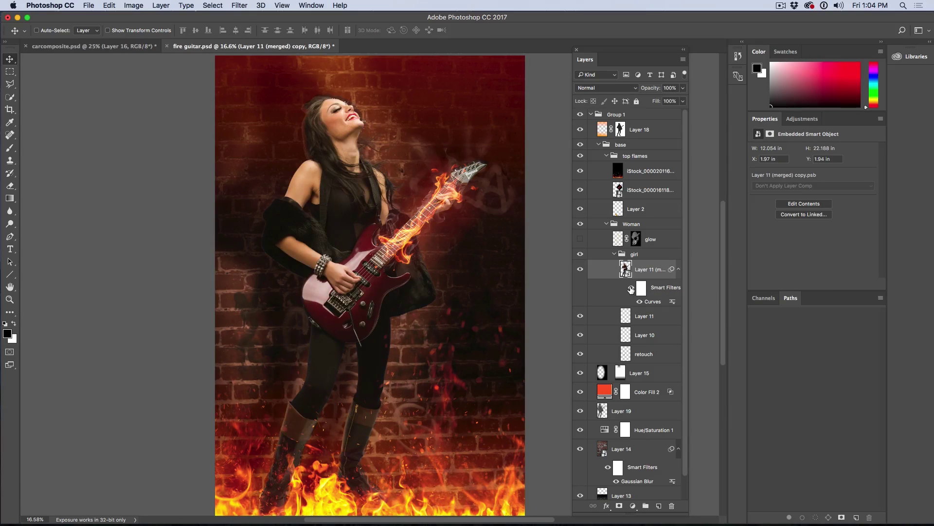
Move the girl group above Layer 2 and re-edit Curves with brighter midtones and darker shadows
drag(646, 270, 643, 196)
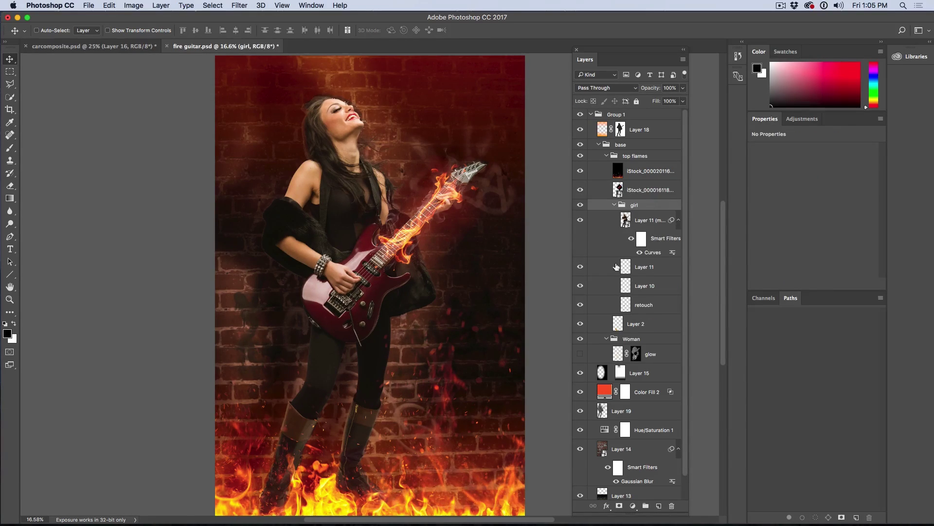
click(656, 239)
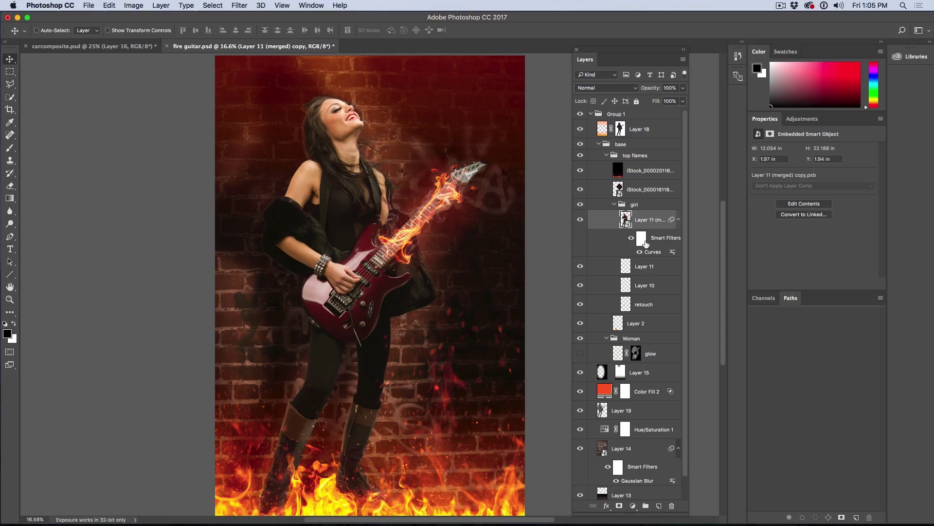
double_click(652, 252)
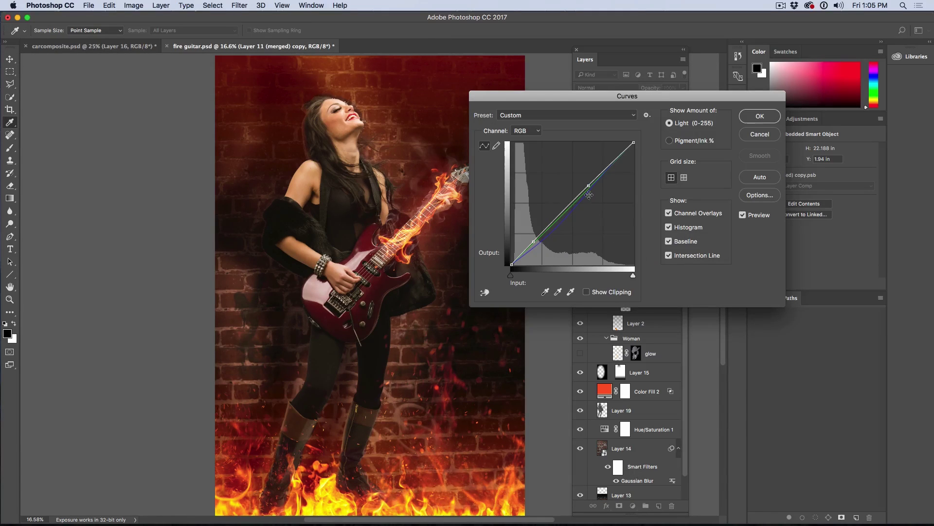
drag(589, 191, 581, 201)
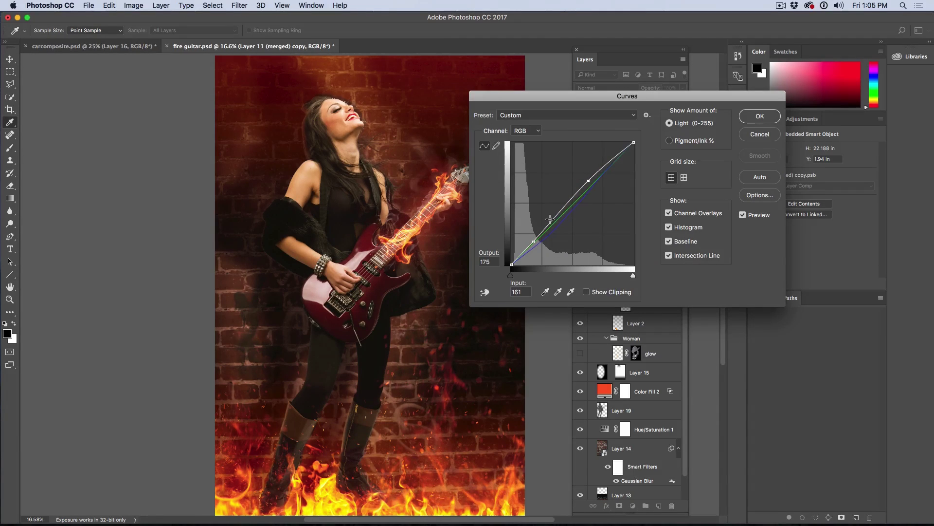
drag(534, 241, 535, 243)
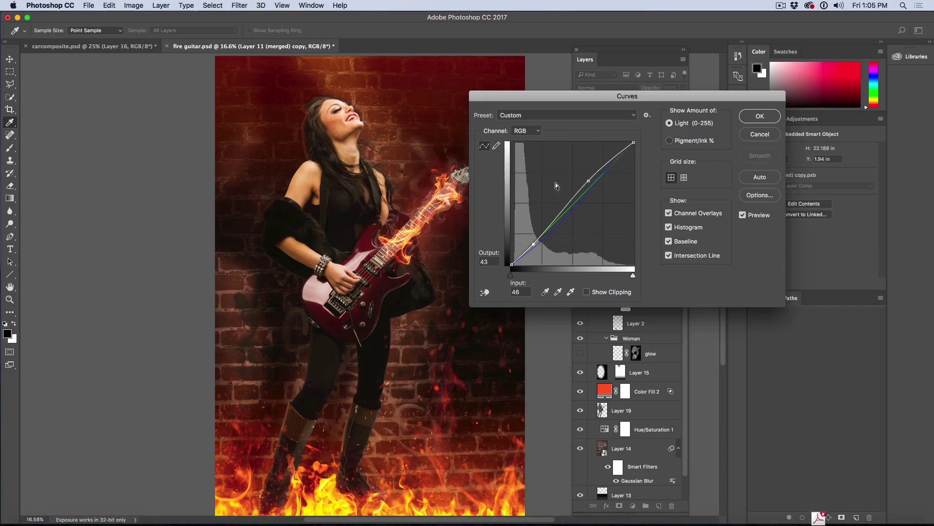
click(760, 116)
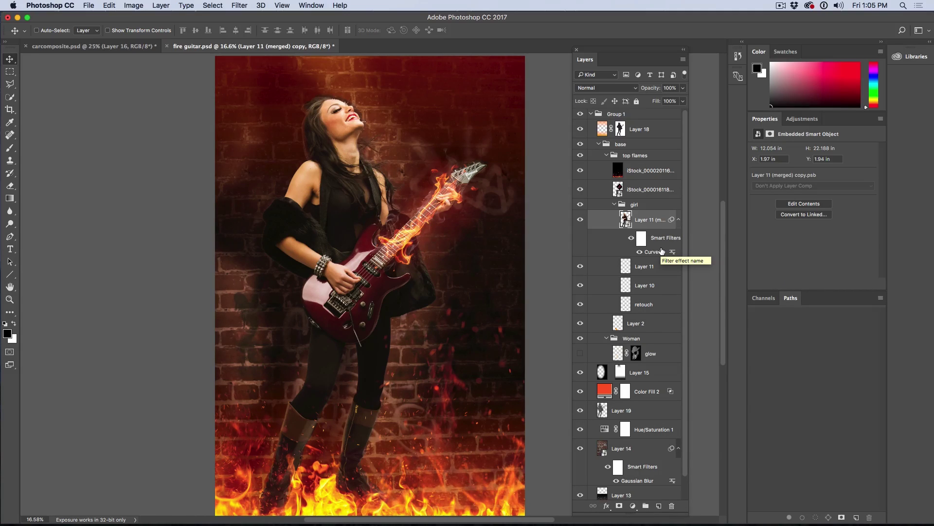
Open the context menu on the girl's Curves smart filter row
right_click(669, 253)
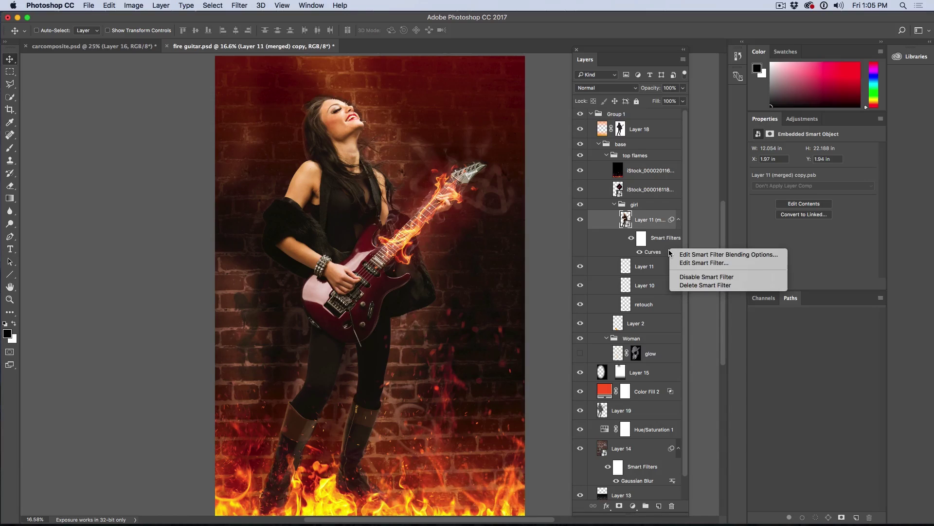
Blend the Curves filter in Screen mode at 15% opacity, then collapse the smart filter list
click(689, 254)
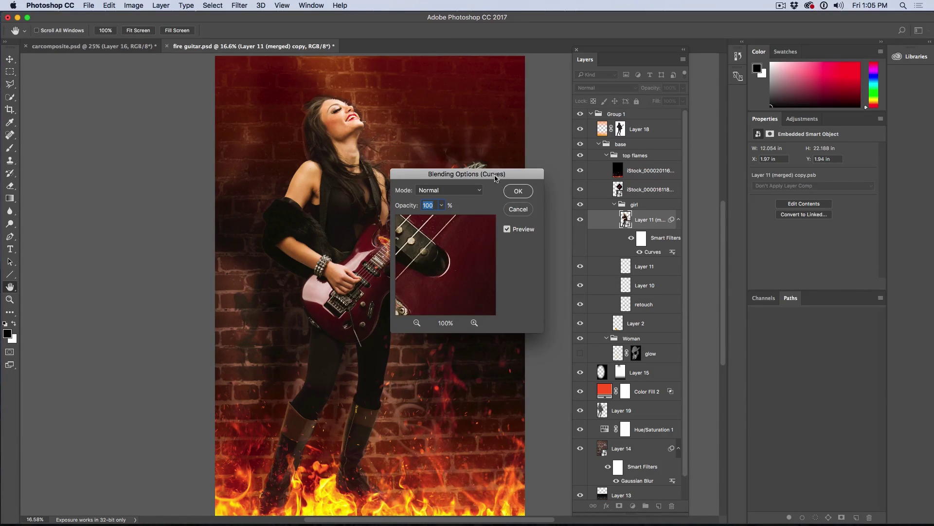
drag(495, 176, 599, 171)
click(551, 185)
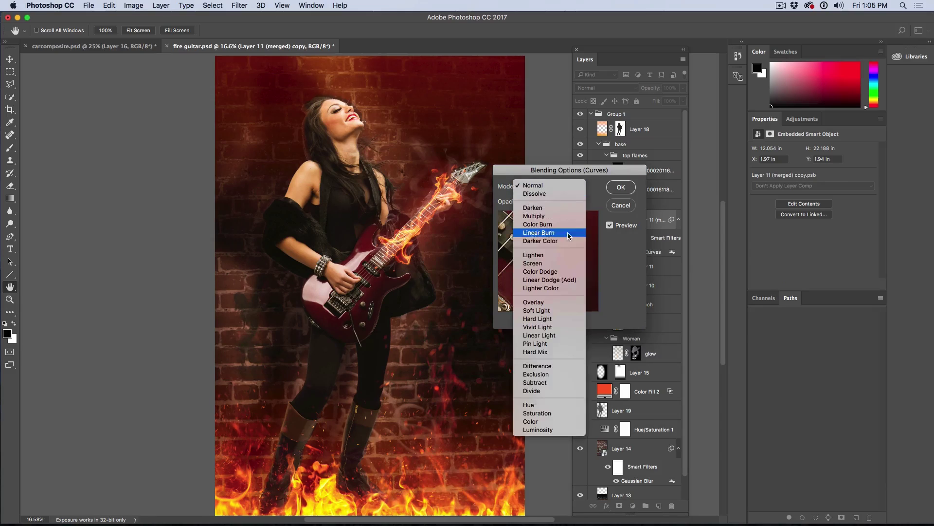
click(541, 263)
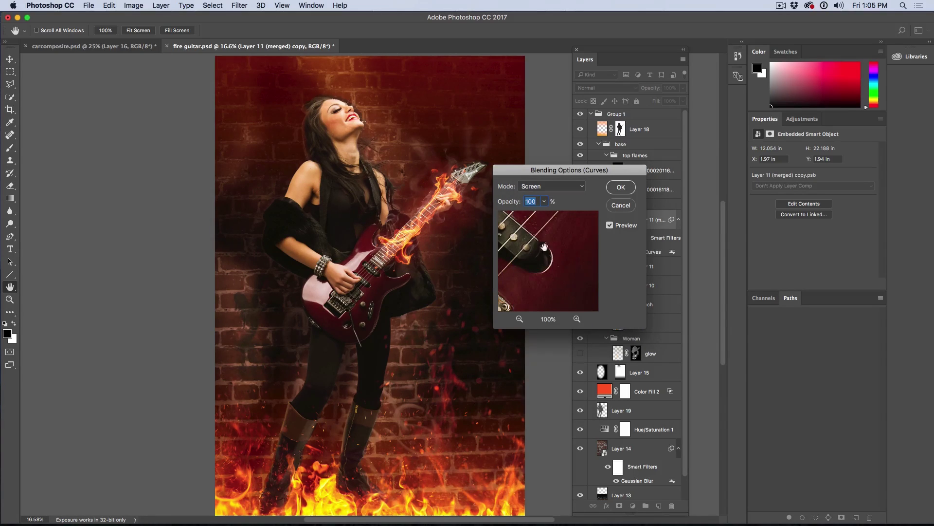
click(546, 187)
click(547, 187)
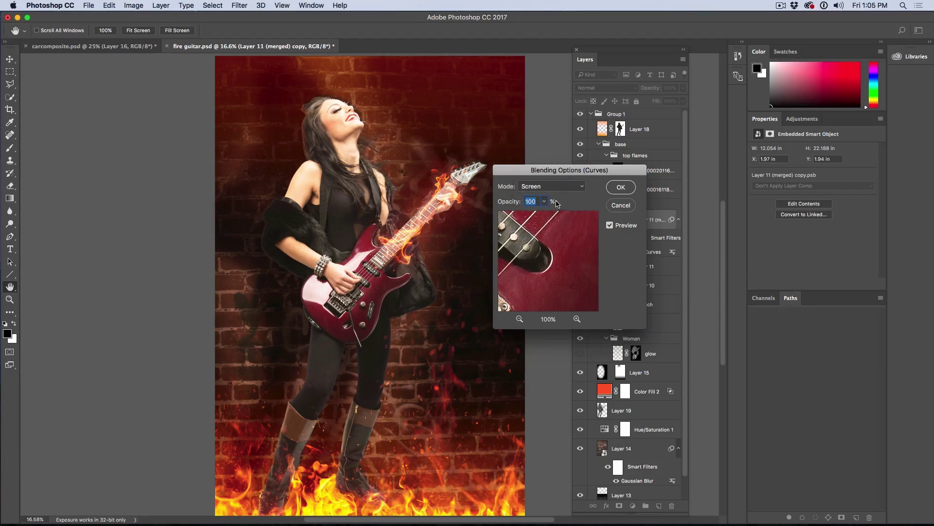
click(546, 203)
drag(545, 212, 499, 213)
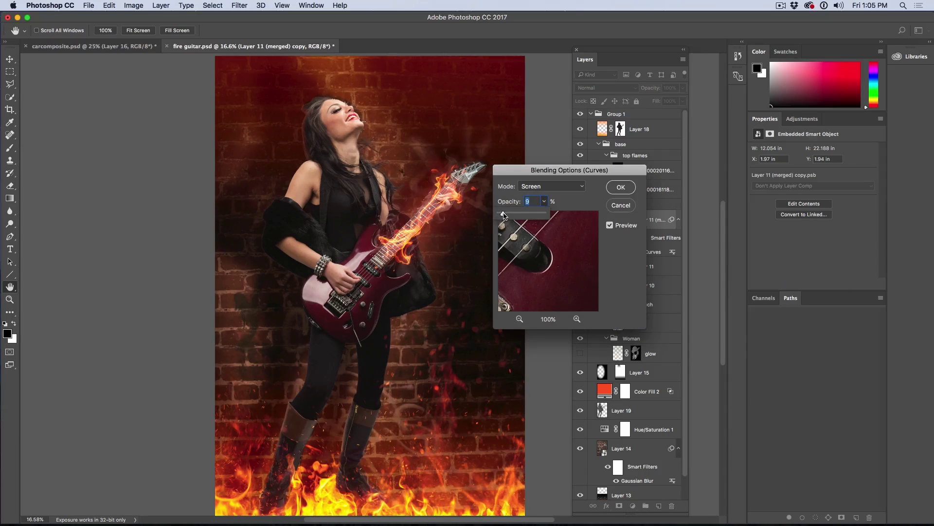
drag(500, 214, 506, 214)
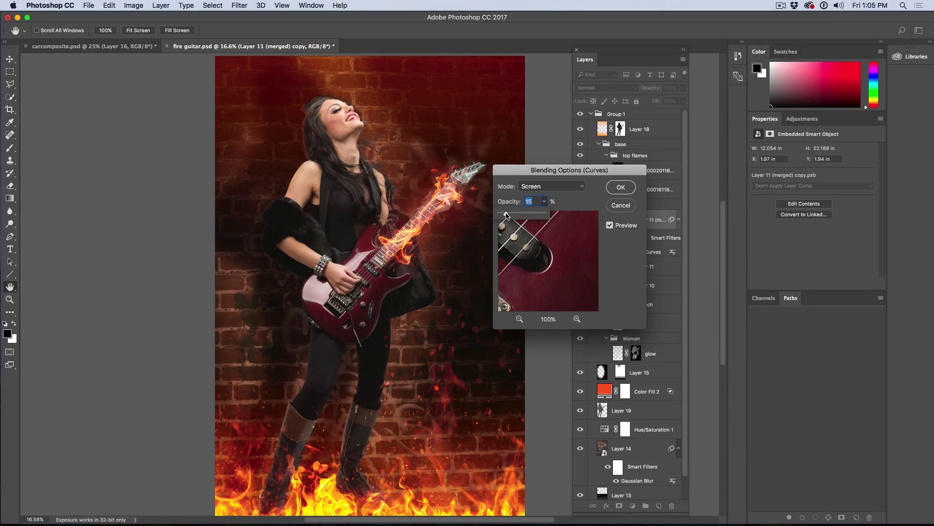
click(621, 188)
click(678, 219)
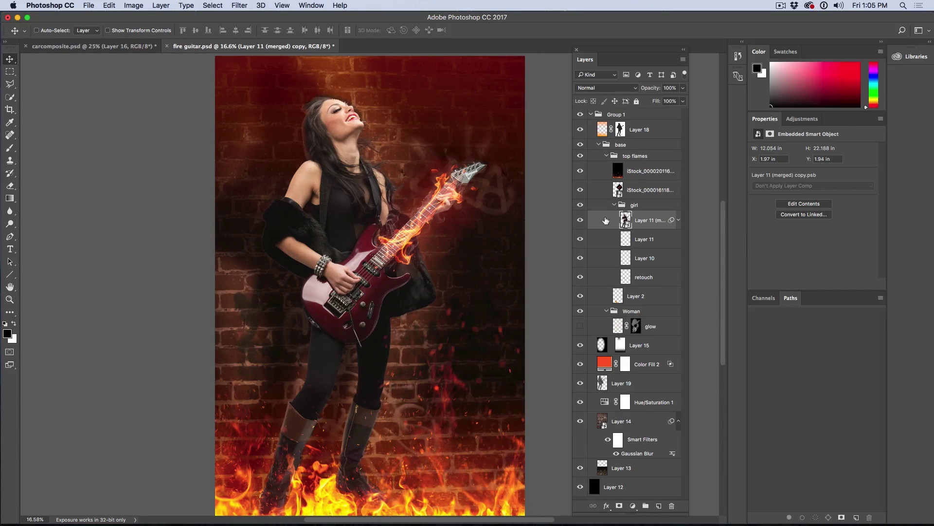